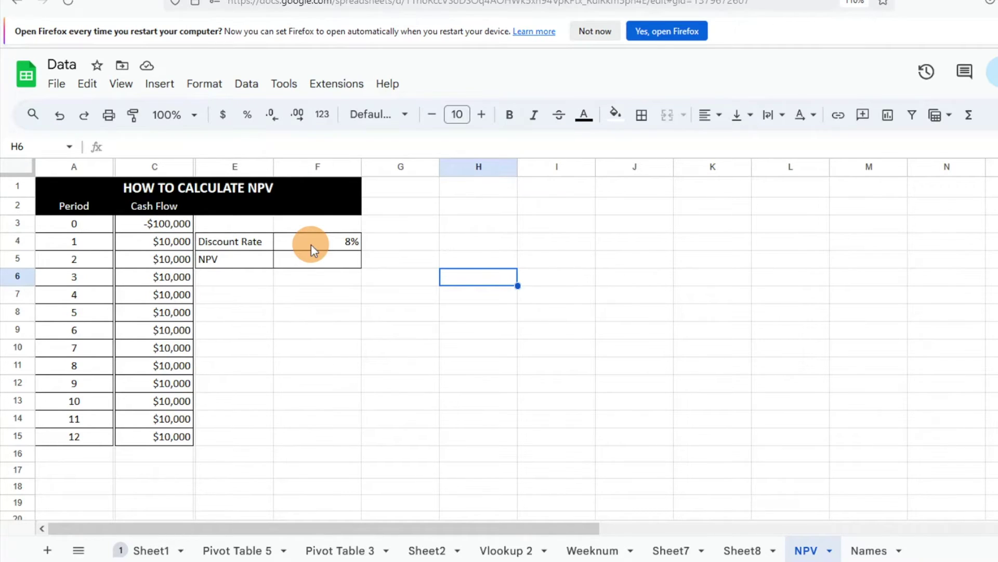
# Enter =NPV(F4,C4:C15)+C3 in F5, returning -$24,639.22 at the 8% rate
pyautogui.click(321, 270)
pyautogui.write('=NP')
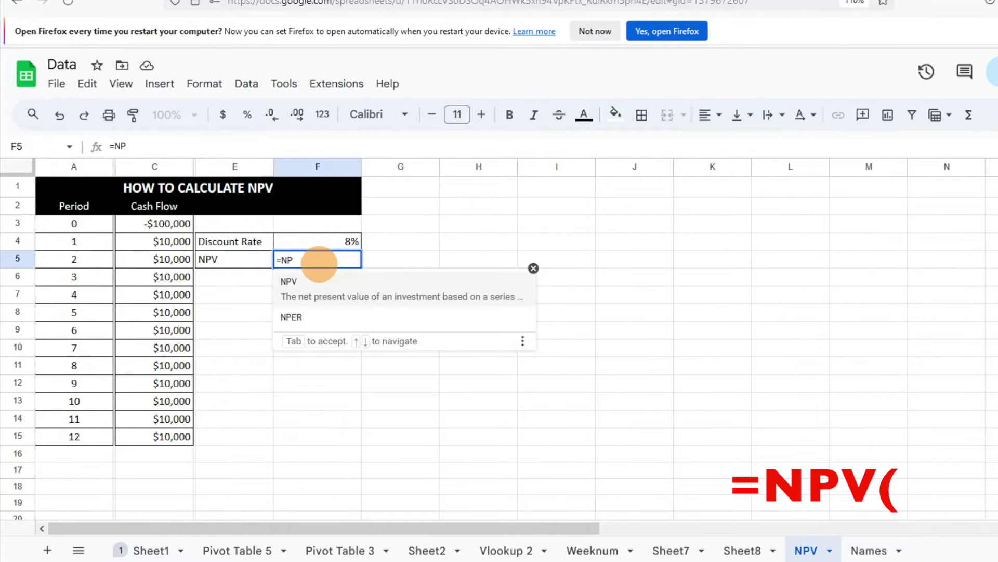
pyautogui.write('V')
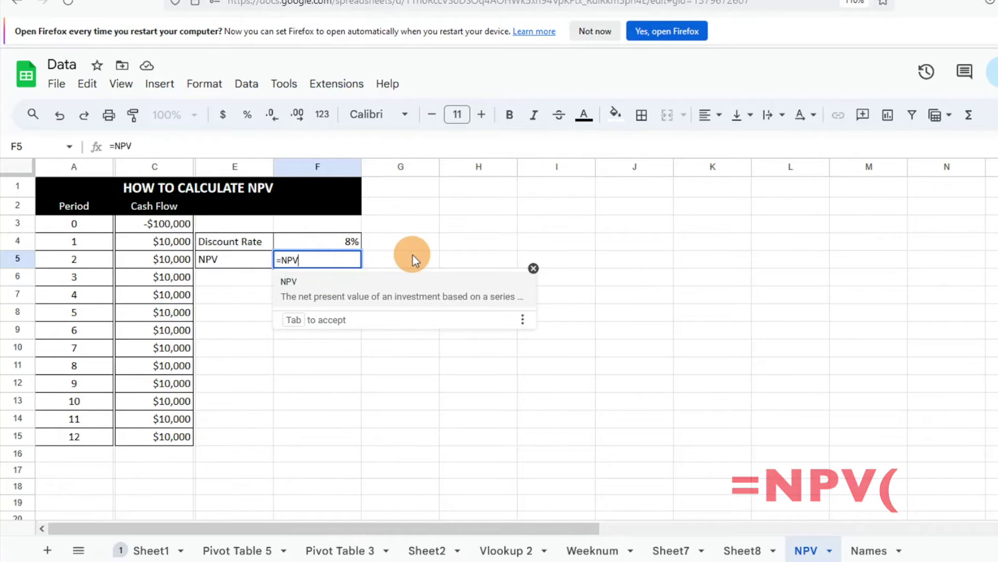
pyautogui.write('(')
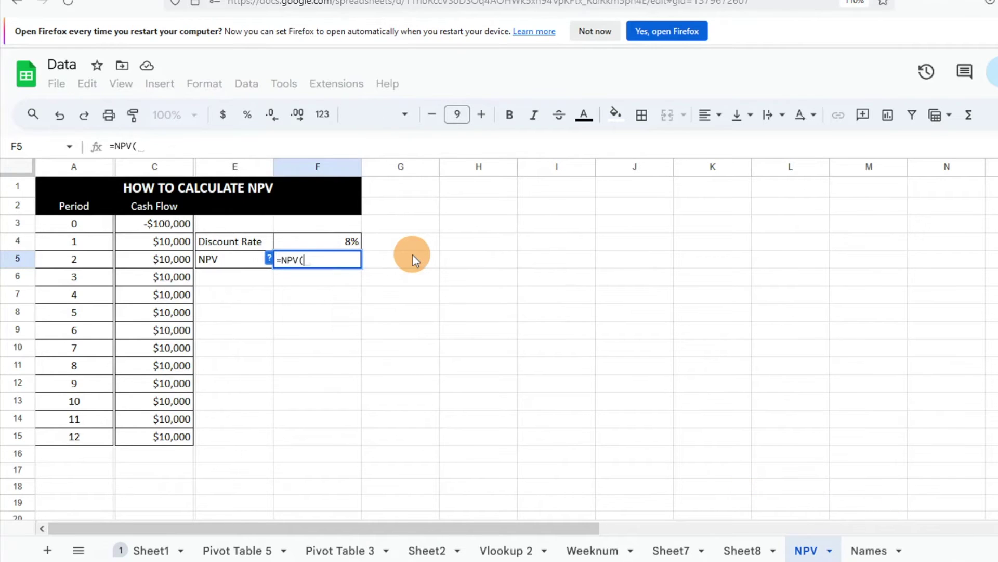
pyautogui.click(339, 242)
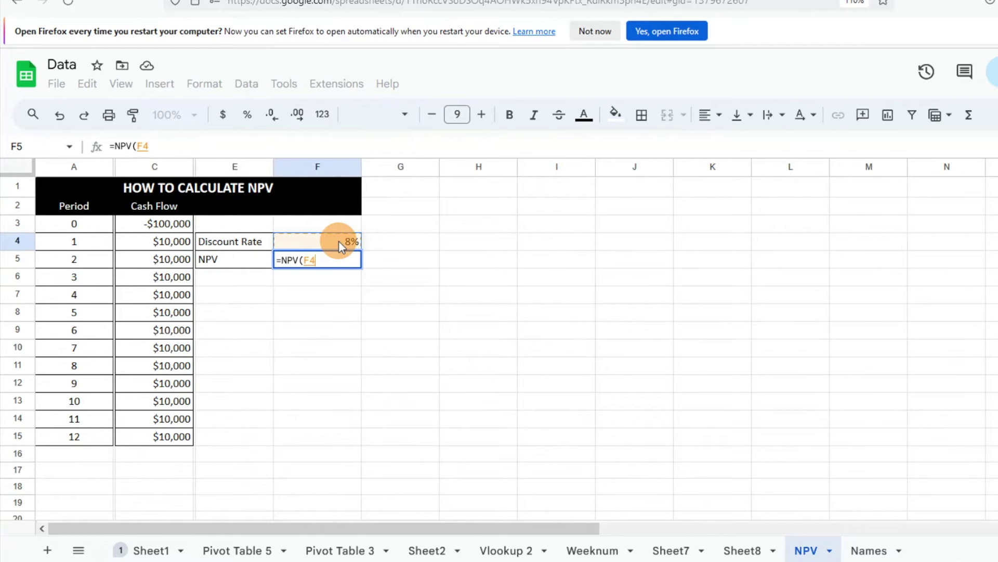
pyautogui.write(',')
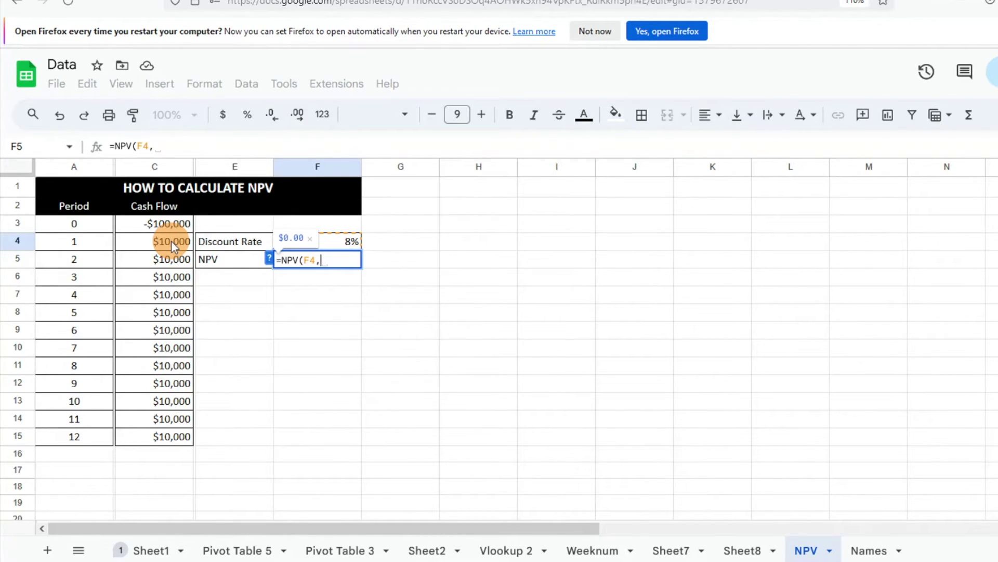
pyautogui.moveTo(172, 242); pyautogui.dragTo(154, 434)
pyautogui.write(')')
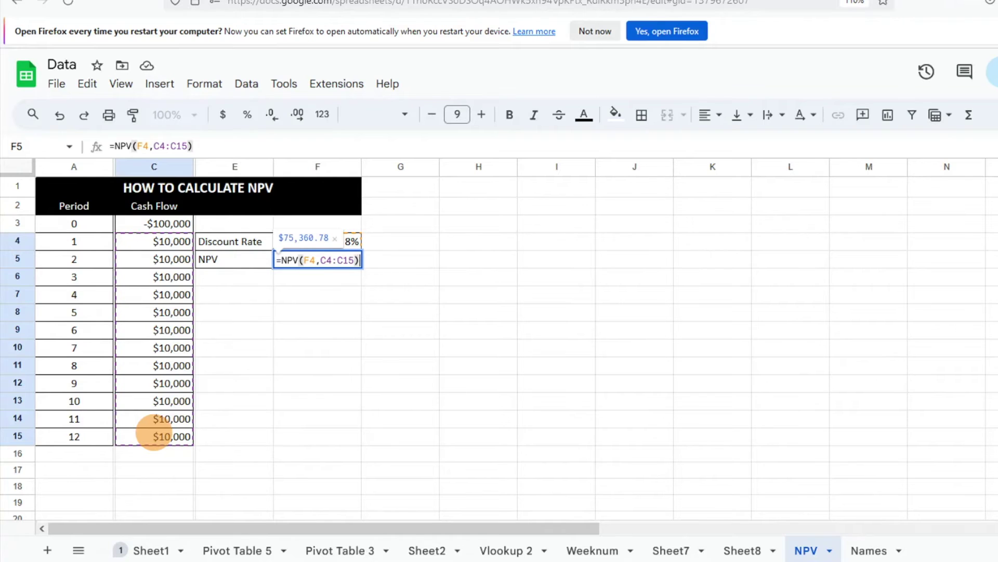
pyautogui.write('+')
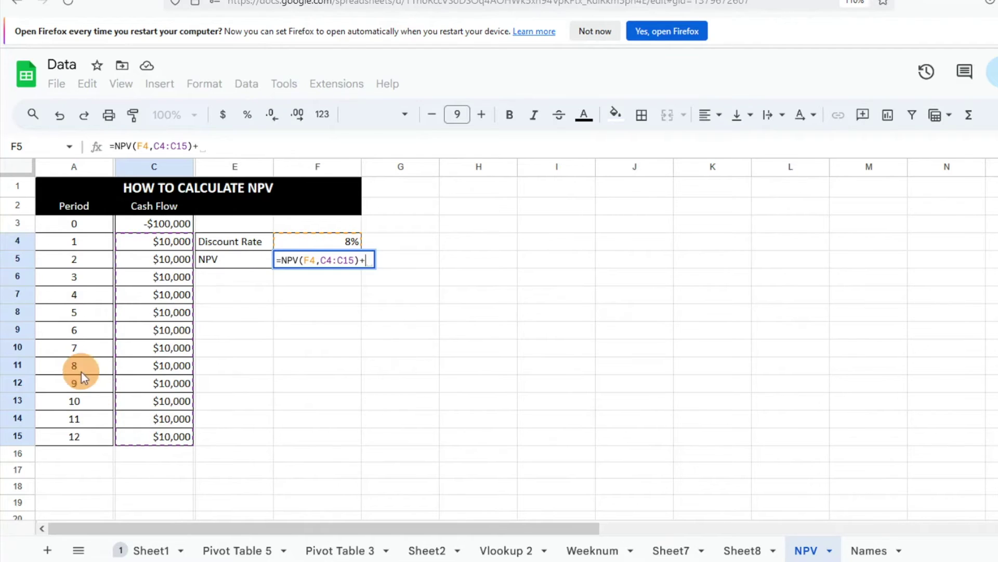
pyautogui.click(154, 227)
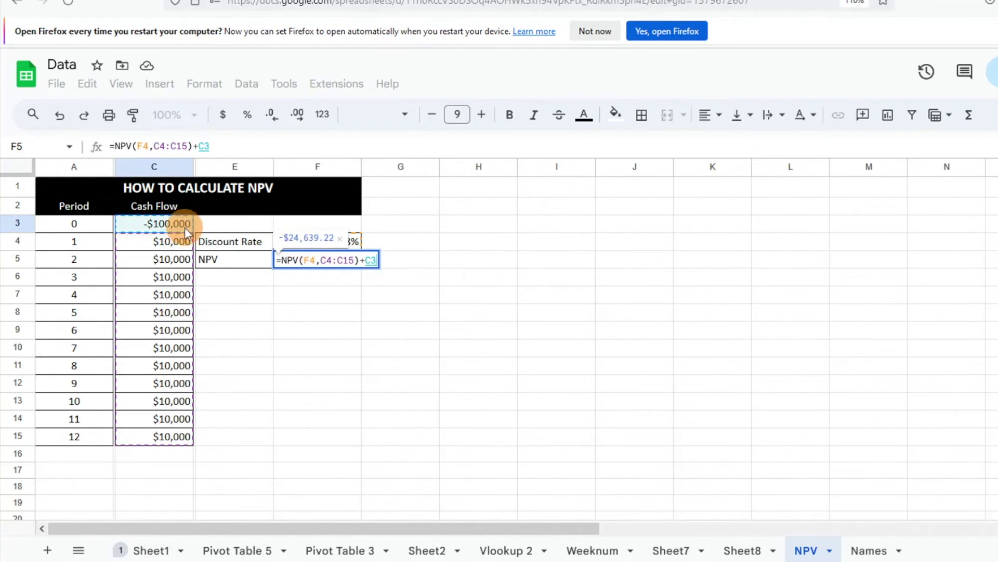
pyautogui.press('Return')
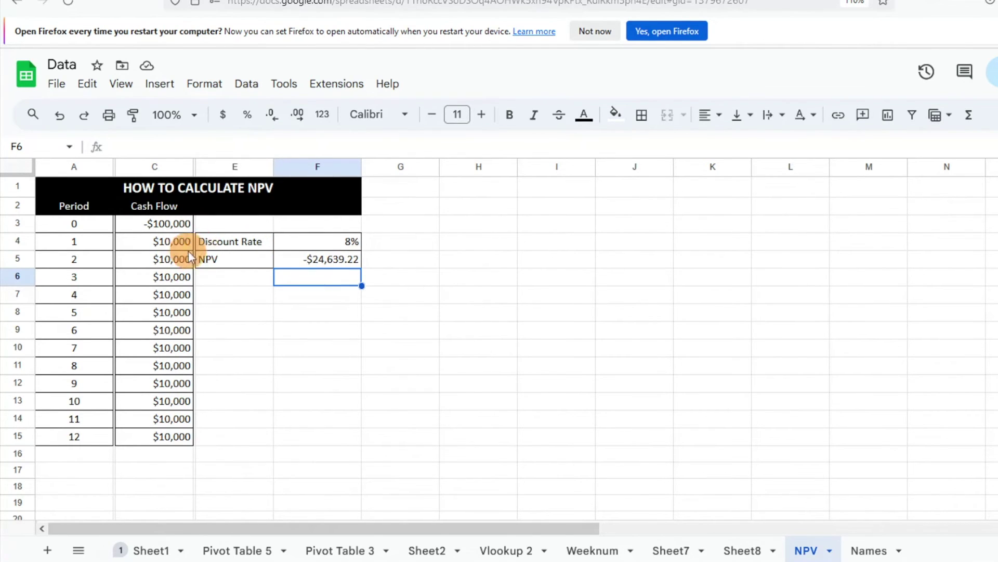
# Set C4 to $15,000 and paste it through C15, lifting the NPV to $13,041.17
pyautogui.click(163, 240)
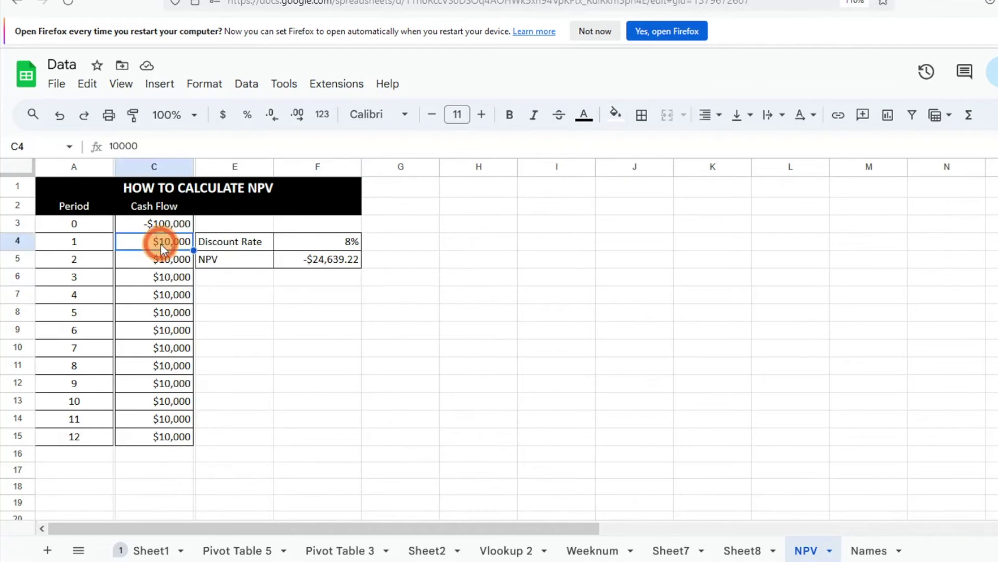
pyautogui.write('15,000')
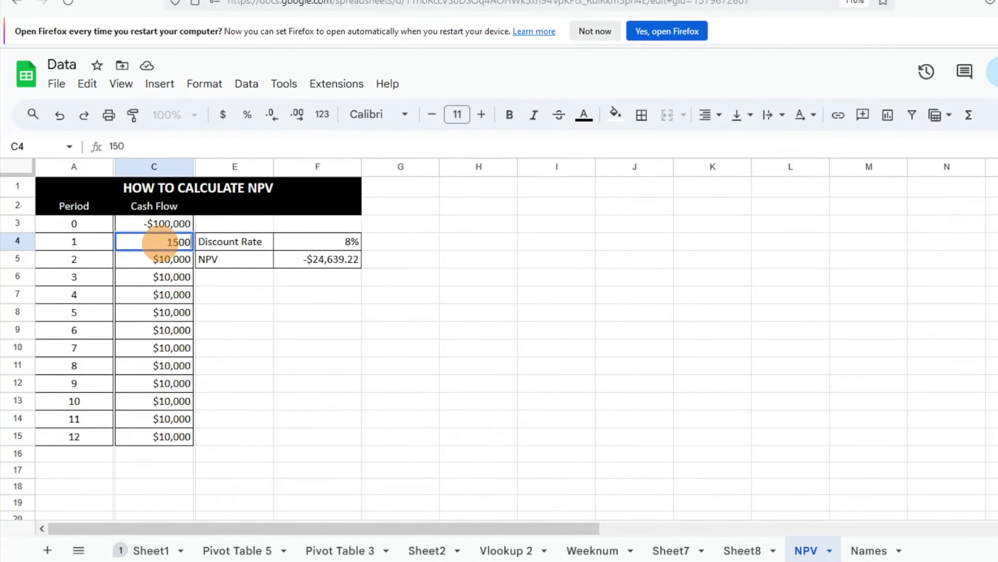
pyautogui.press('Return')
pyautogui.click(161, 242)
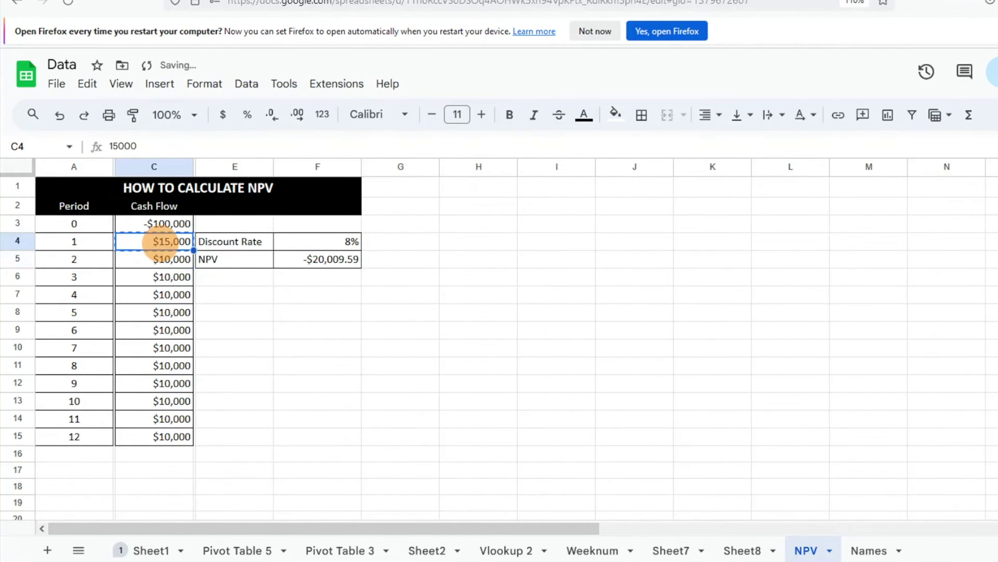
pyautogui.hotkey('ctrl', 'c')
pyautogui.hotkey('shift', 'Down')
pyautogui.hotkey('shift', 'Down')
pyautogui.hotkey('shift', 'Down')
pyautogui.hotkey('shift', 'Down')
pyautogui.hotkey('shift', 'Down')
pyautogui.hotkey('shift', 'Down')
pyautogui.hotkey('shift', 'Down')
pyautogui.hotkey('shift', 'Down')
pyautogui.hotkey('shift', 'Down')
pyautogui.hotkey('shift', 'Down')
pyautogui.hotkey('shift', 'Down')
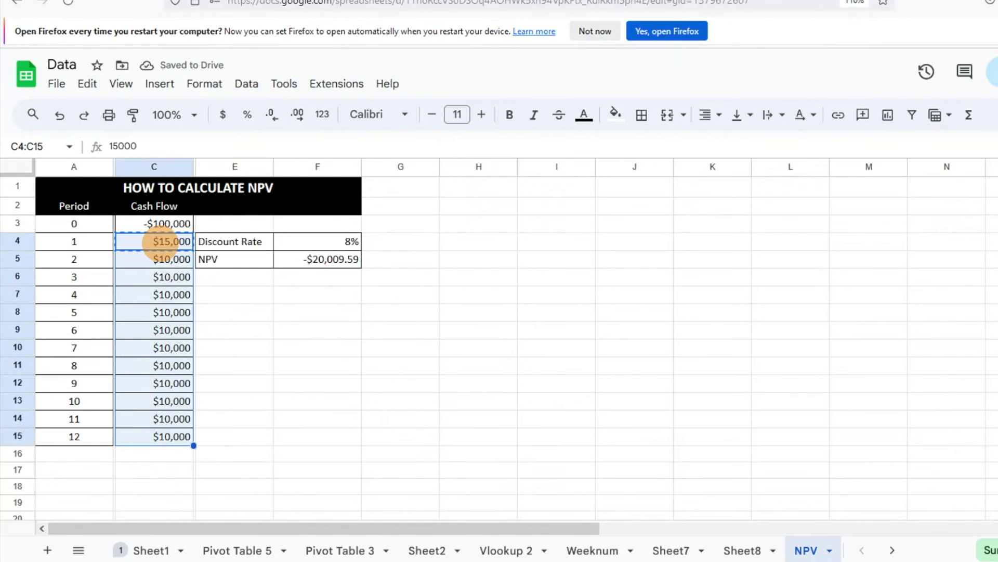
pyautogui.hotkey('ctrl', 'v')
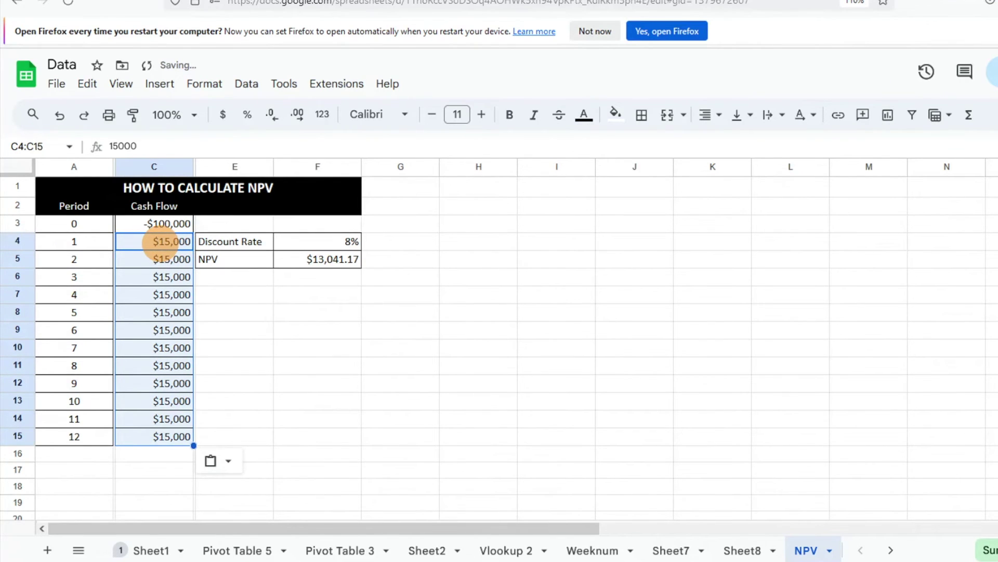
pyautogui.click(225, 166)
pyautogui.click(326, 298)
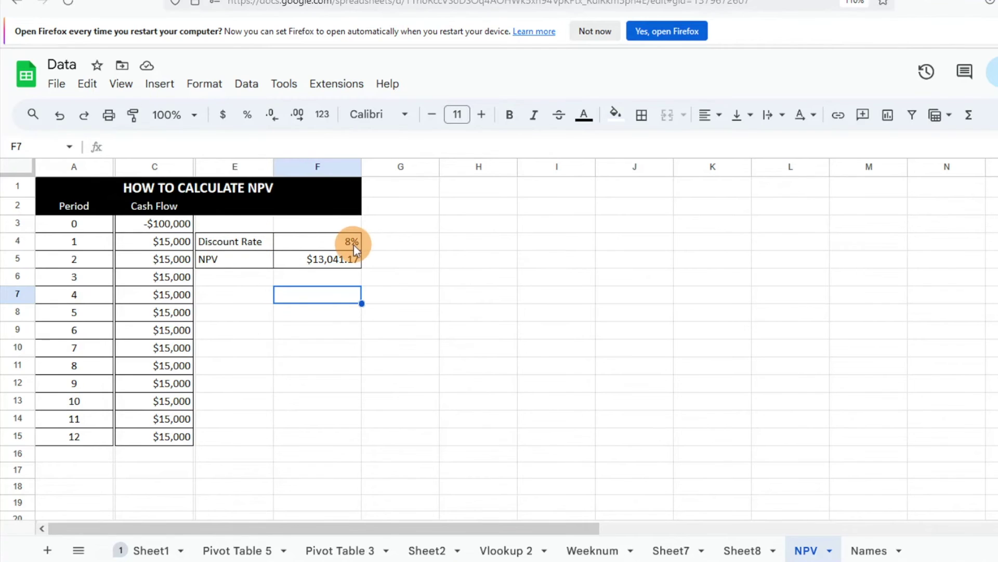
# Set the discount rate in F4 to 10%, giving an NPV of $2,205.38
pyautogui.click(333, 240)
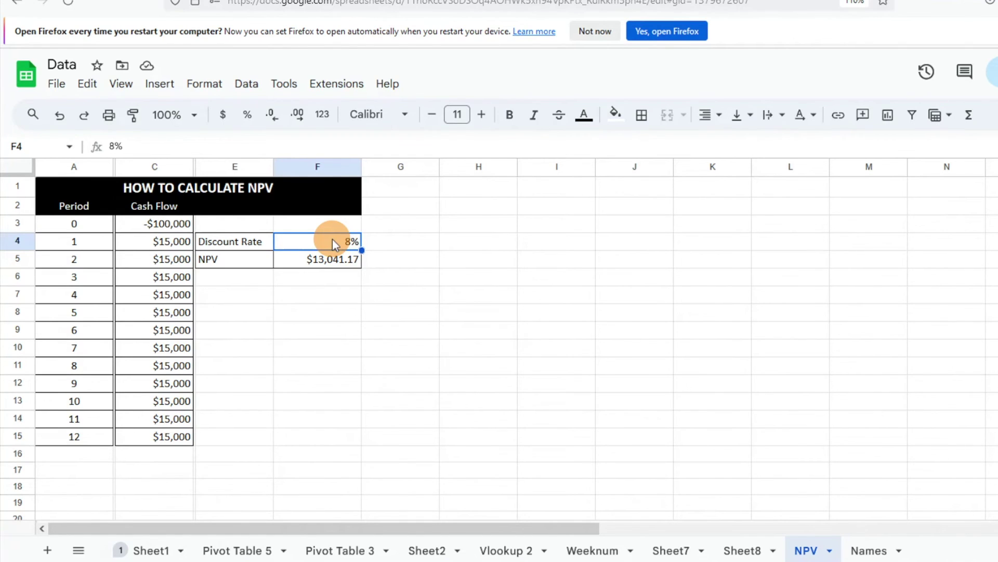
pyautogui.write('10')
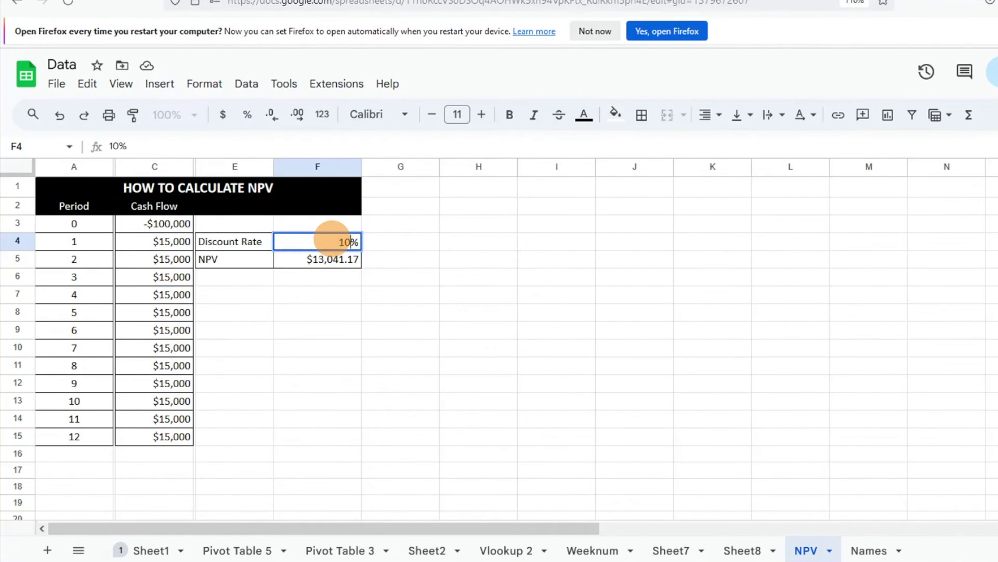
pyautogui.press('Return')
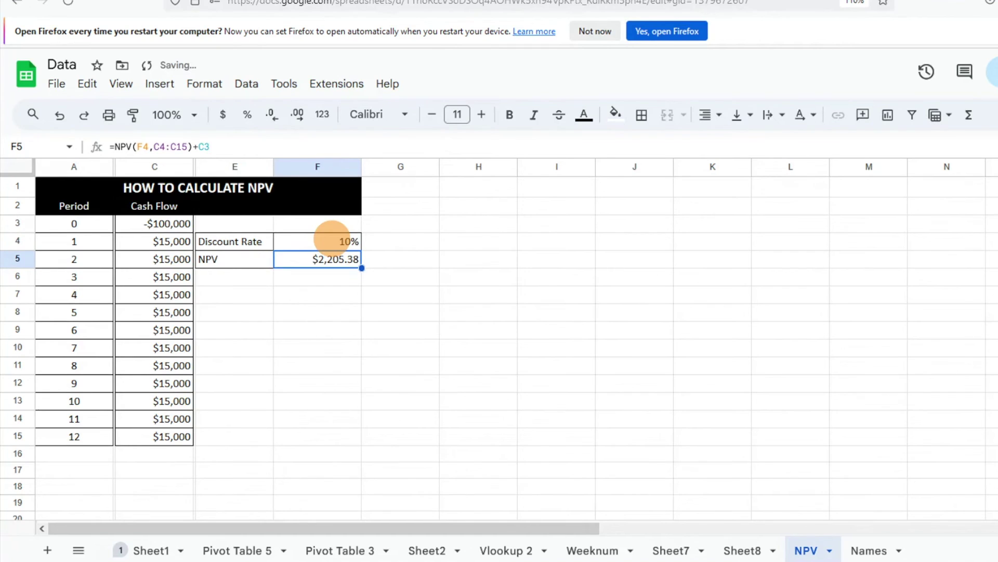
# Change the discount rate in F4 to 12%, dropping the NPV to -$7,084.39
pyautogui.click(322, 246)
pyautogui.write('12%')
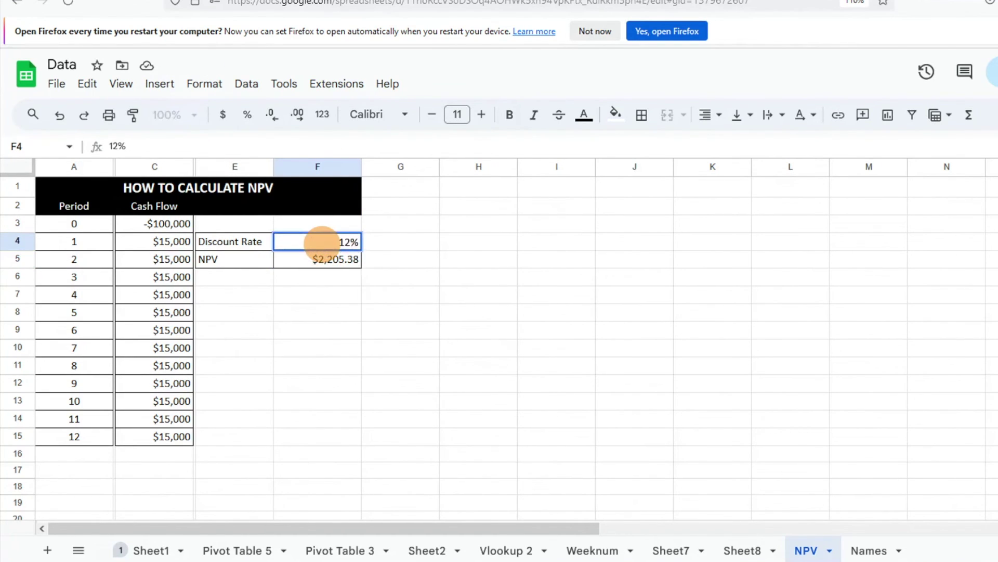
pyautogui.press('Return')
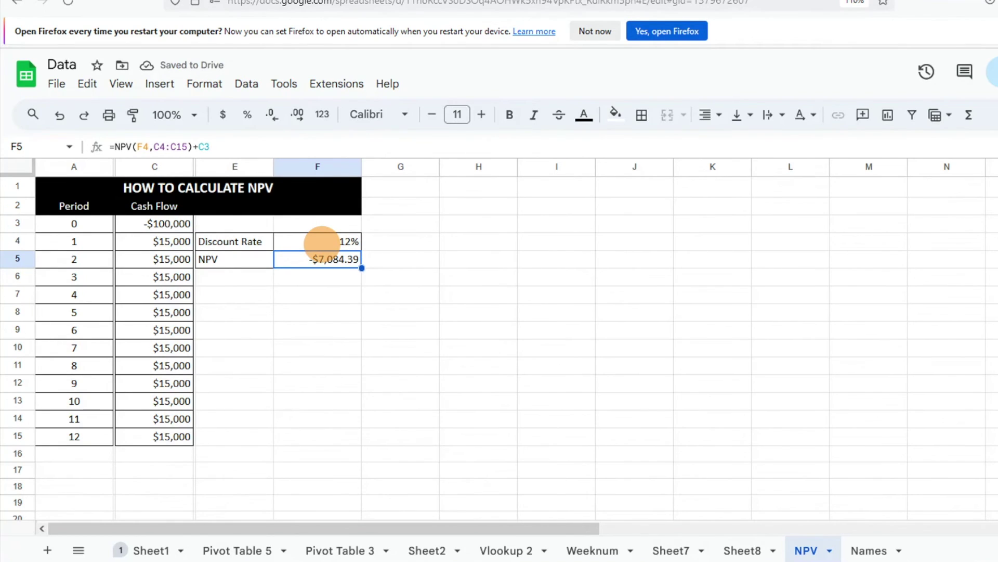